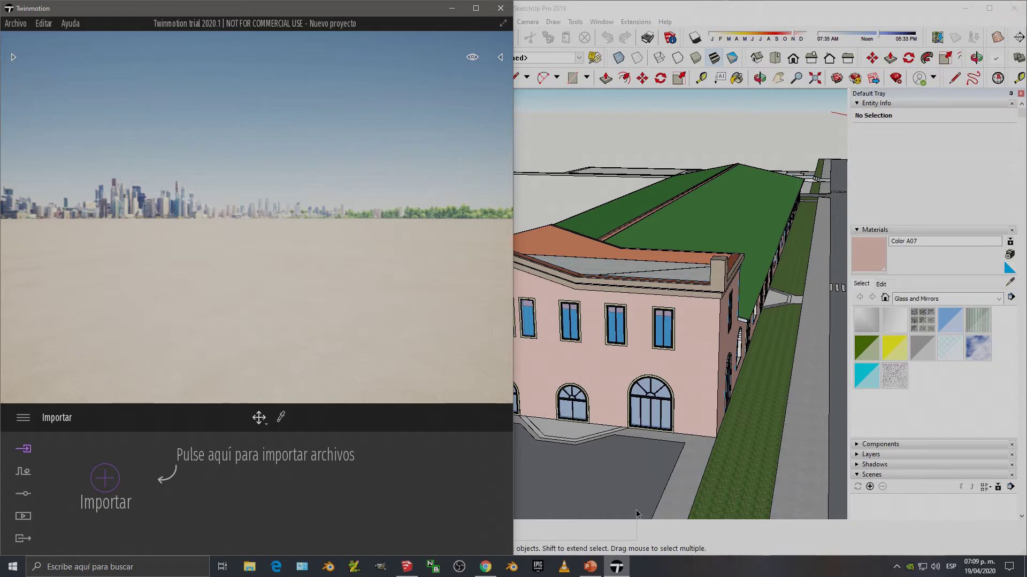
Step: Snap Twinmotion to the left half beside SketchUp, orbiting to a lower frontal building view
{"action": "left_click", "coordinate": [616, 572]}
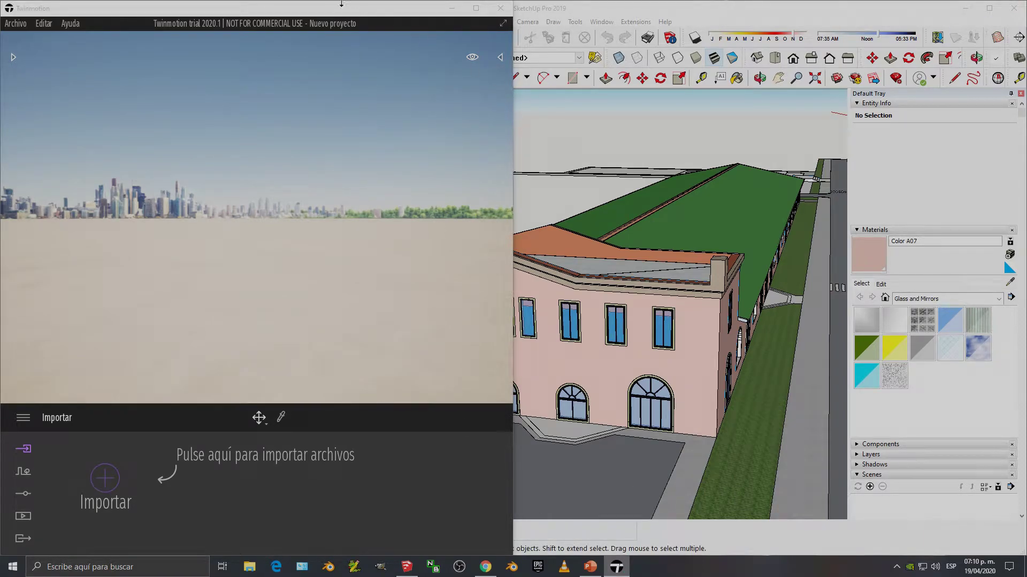
{"action": "mouse_move", "coordinate": [342, 4]}
{"action": "left_mouse_down"}
{"action": "mouse_move", "coordinate": [251, 182]}
{"action": "mouse_move", "coordinate": [253, 139]}
{"action": "mouse_move", "coordinate": [289, 145]}
{"action": "left_mouse_up"}
{"action": "middle_click_drag", "start_coordinate": [651, 255], "coordinate": [527, 206]}
{"action": "left_click_drag", "start_coordinate": [401, 143], "coordinate": [3, 187]}
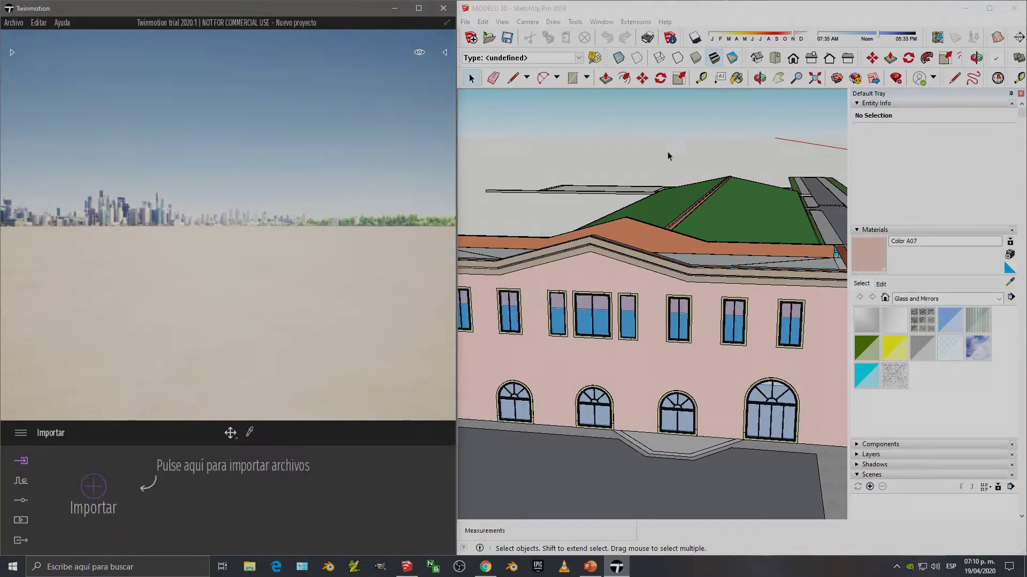
{"action": "middle_click_drag", "start_coordinate": [667, 152], "coordinate": [643, 160]}
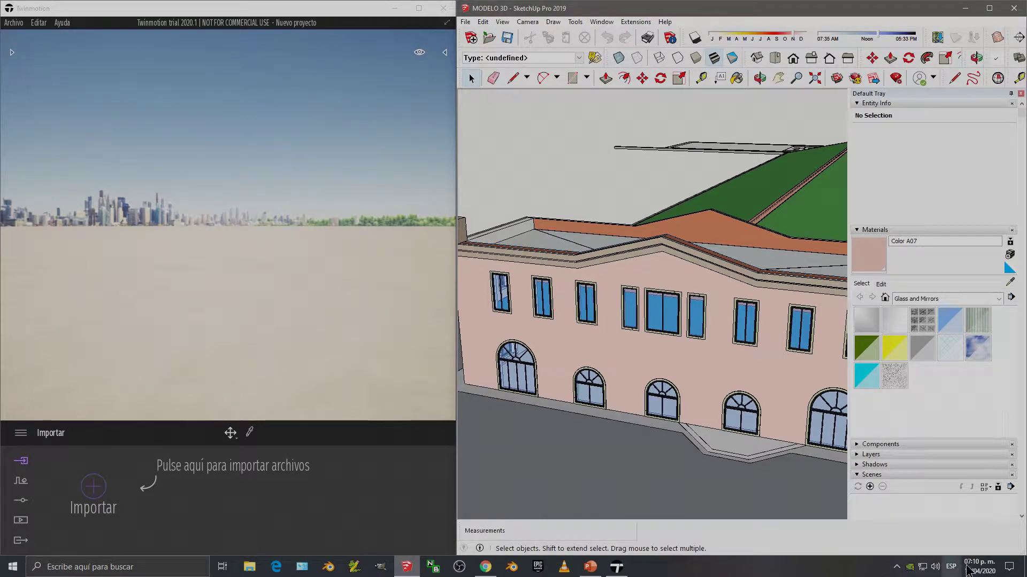
Step: Show the desktop and run the Direct Link installer as administrator
{"action": "key", "text": "super+d"}
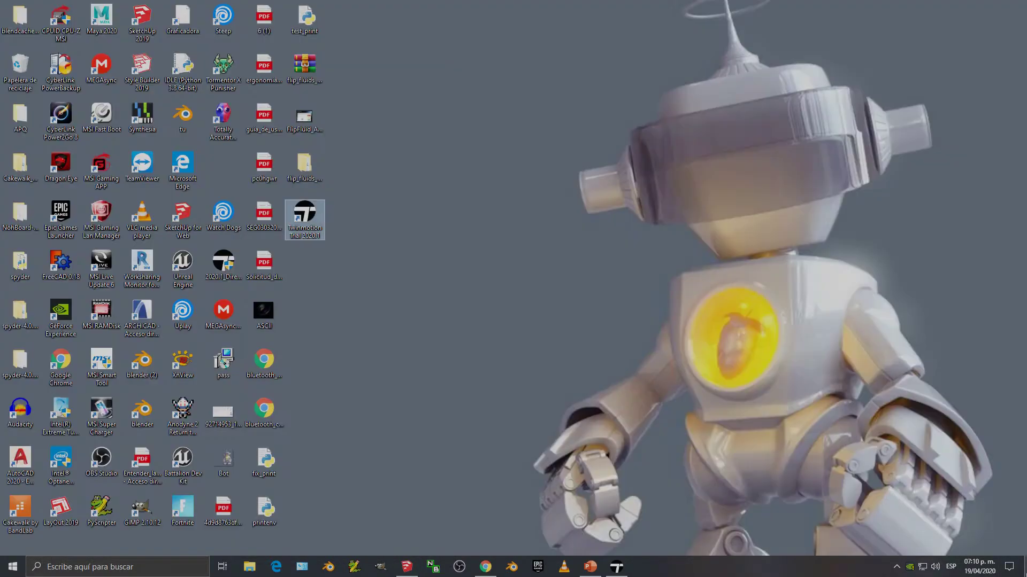
{"action": "left_click_drag", "start_coordinate": [223, 267], "coordinate": [348, 273]}
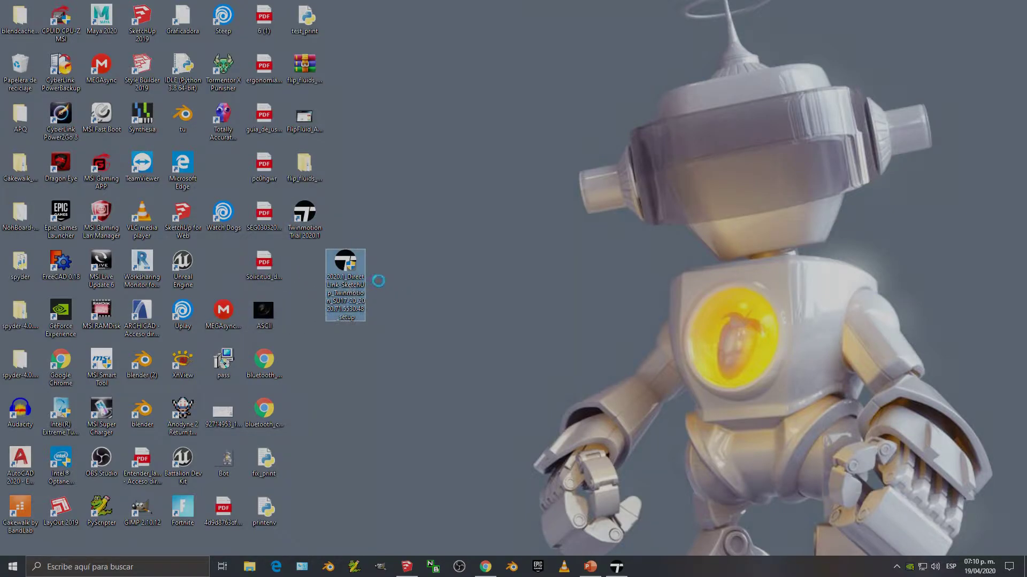
{"action": "right_click", "coordinate": [350, 286]}
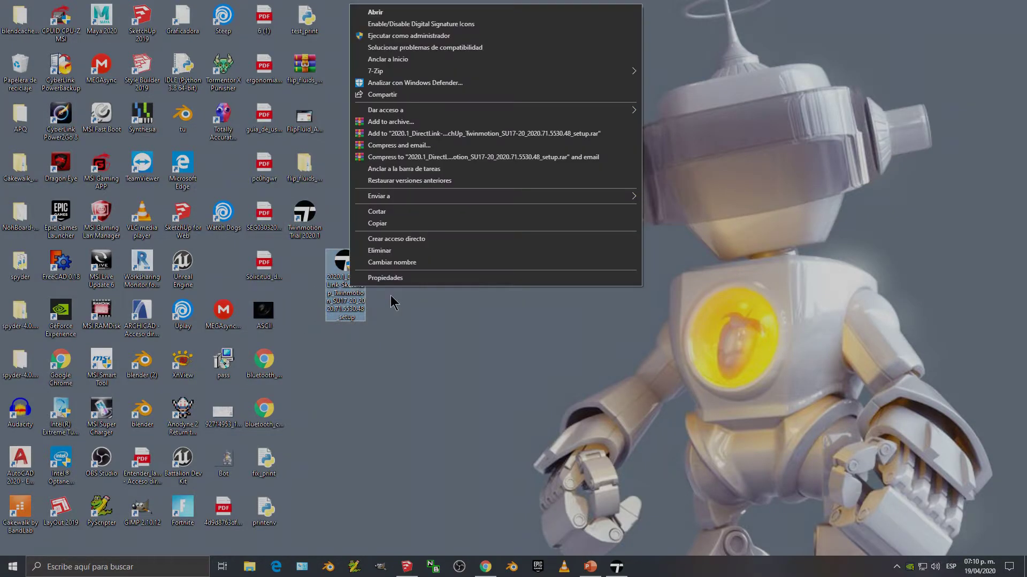
{"action": "left_click", "coordinate": [427, 36]}
{"action": "left_click", "coordinate": [471, 357]}
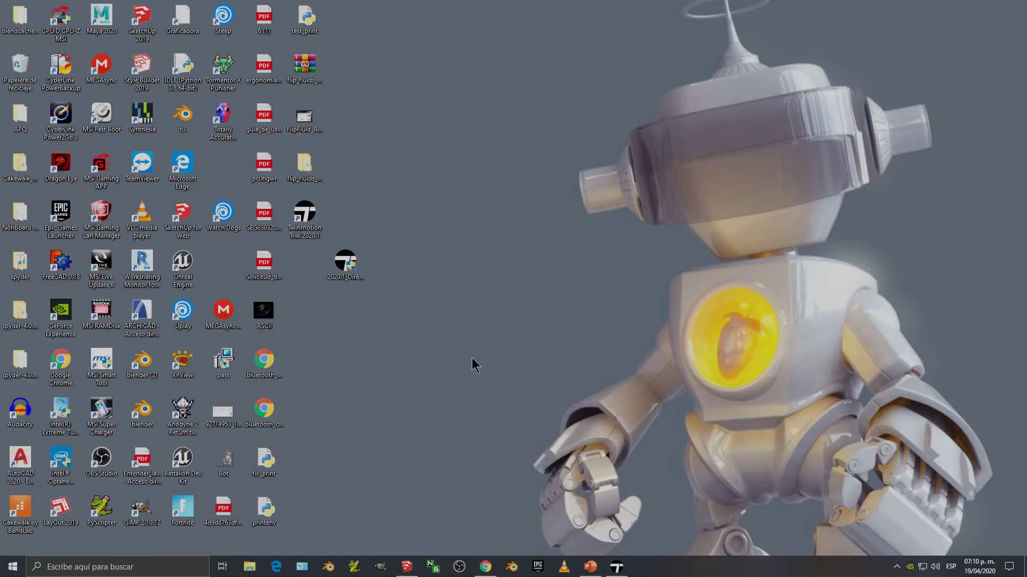
Step: Accept the licence, install Twinmotion Direct Link SketchUp 2020.1.0.0, and close setup
{"action": "left_click", "coordinate": [571, 369]}
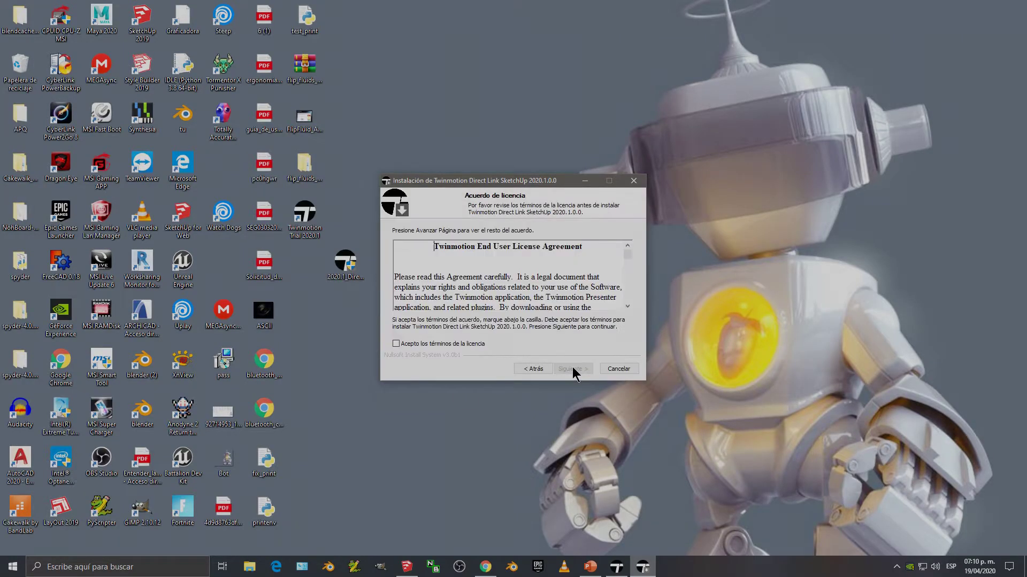
{"action": "left_click", "coordinate": [416, 344]}
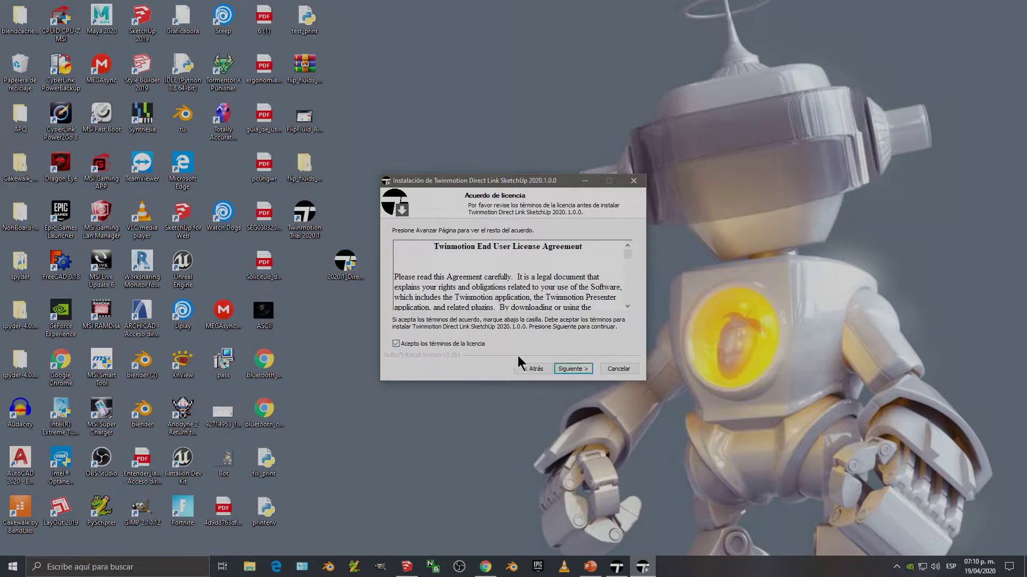
{"action": "left_click", "coordinate": [571, 368]}
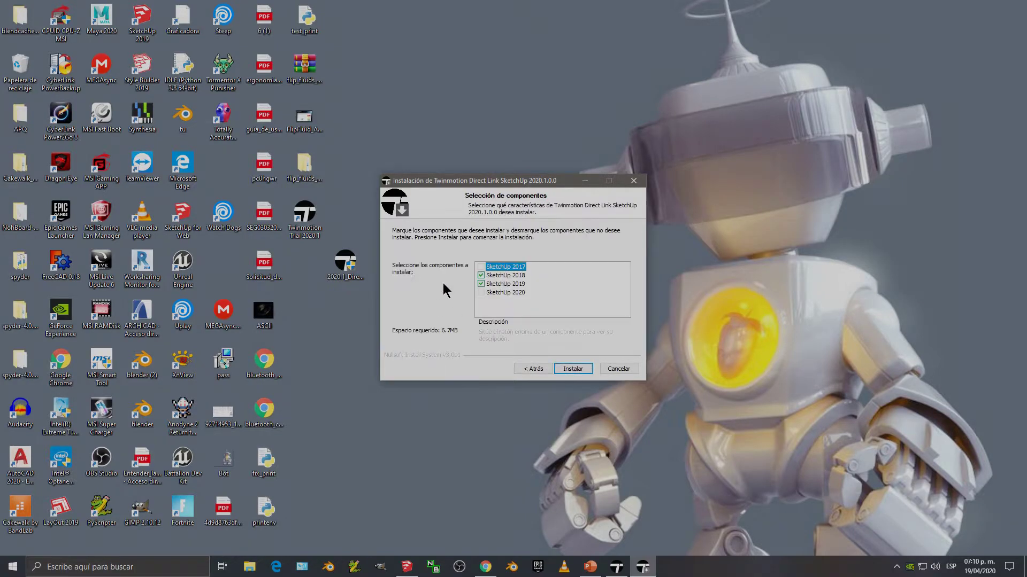
{"action": "left_click", "coordinate": [572, 369]}
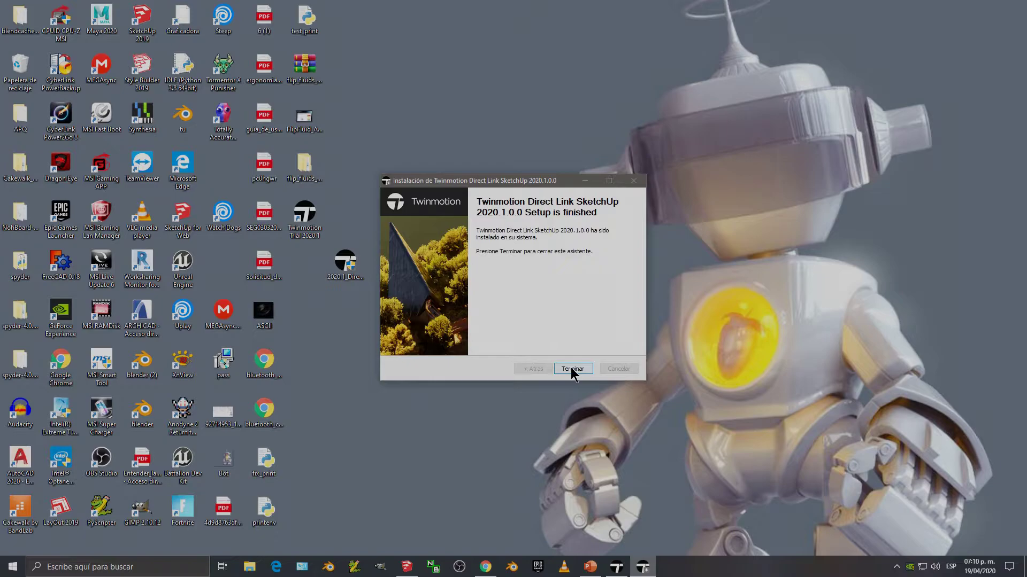
{"action": "left_click", "coordinate": [573, 369]}
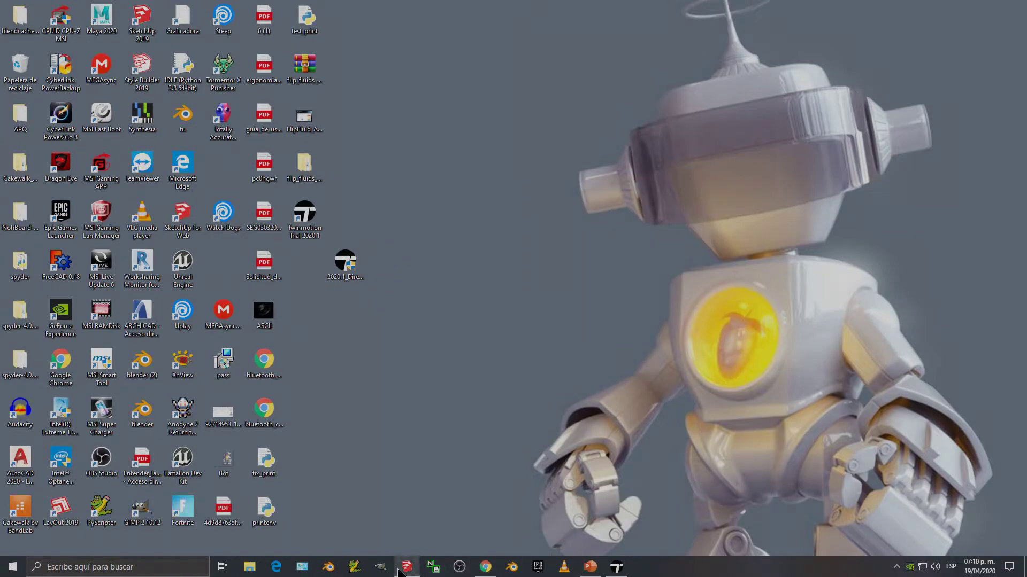
Step: Restart SketchUp 2019 and reopen the MODELO 3D model
{"action": "left_click", "coordinate": [404, 572]}
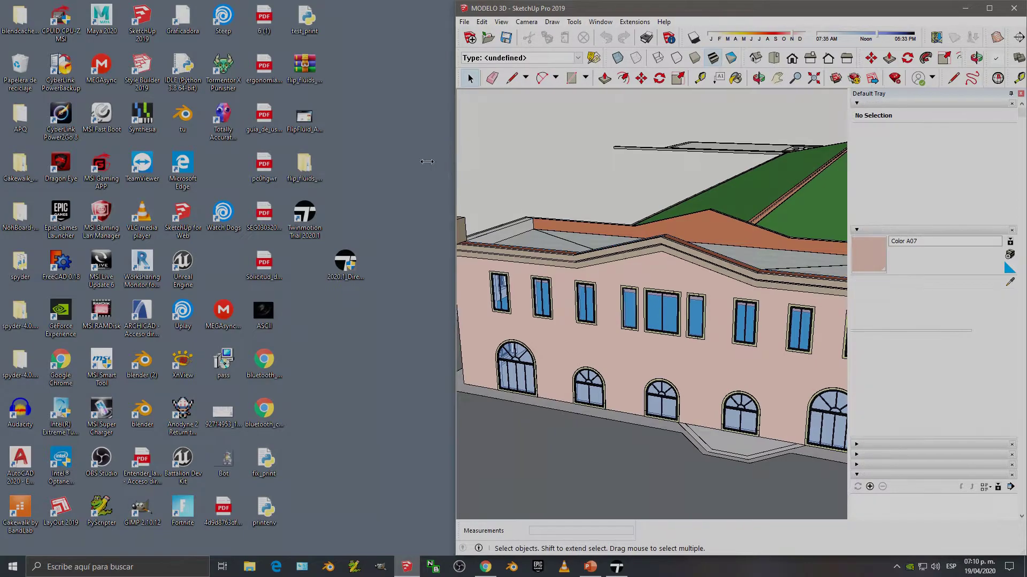
{"action": "left_click_drag", "start_coordinate": [456, 161], "coordinate": [415, 161]}
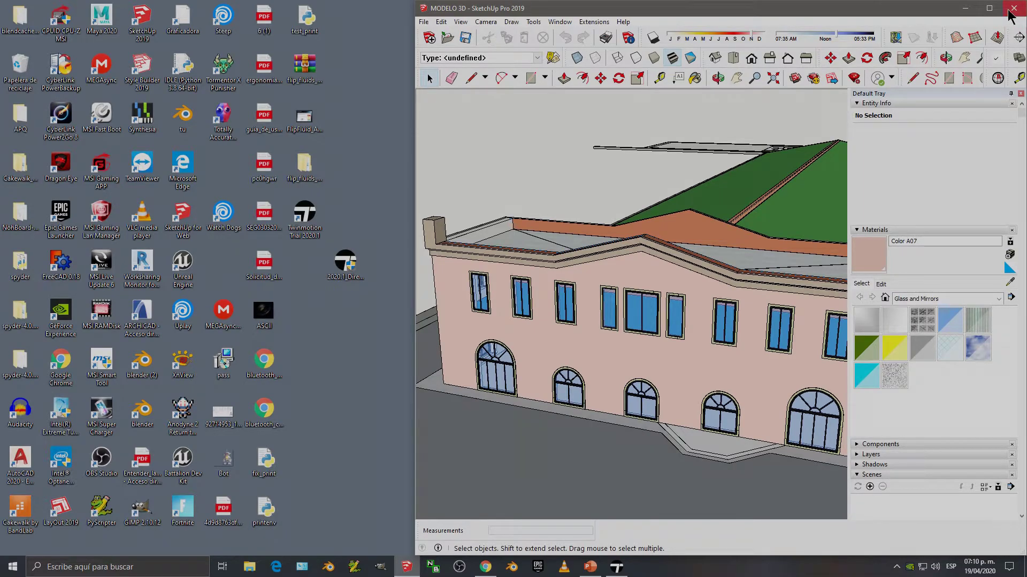
{"action": "left_click", "coordinate": [1009, 10]}
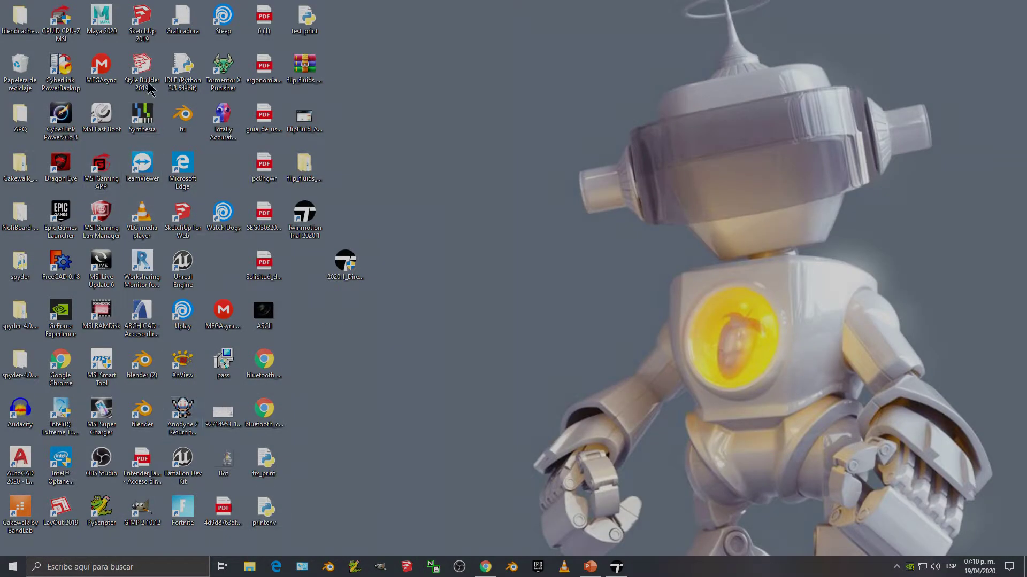
{"action": "double_click", "coordinate": [142, 24]}
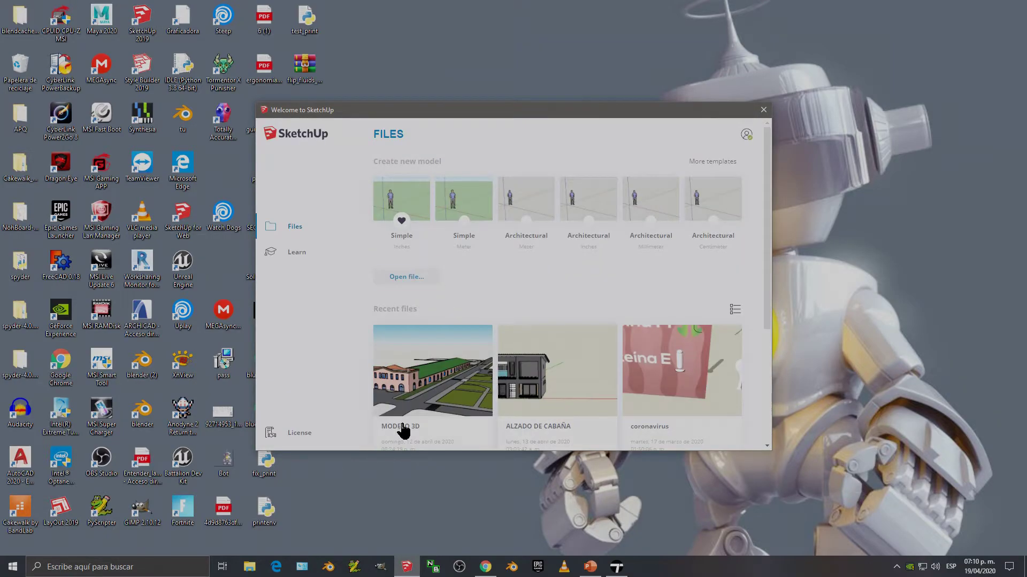
{"action": "left_click", "coordinate": [403, 427]}
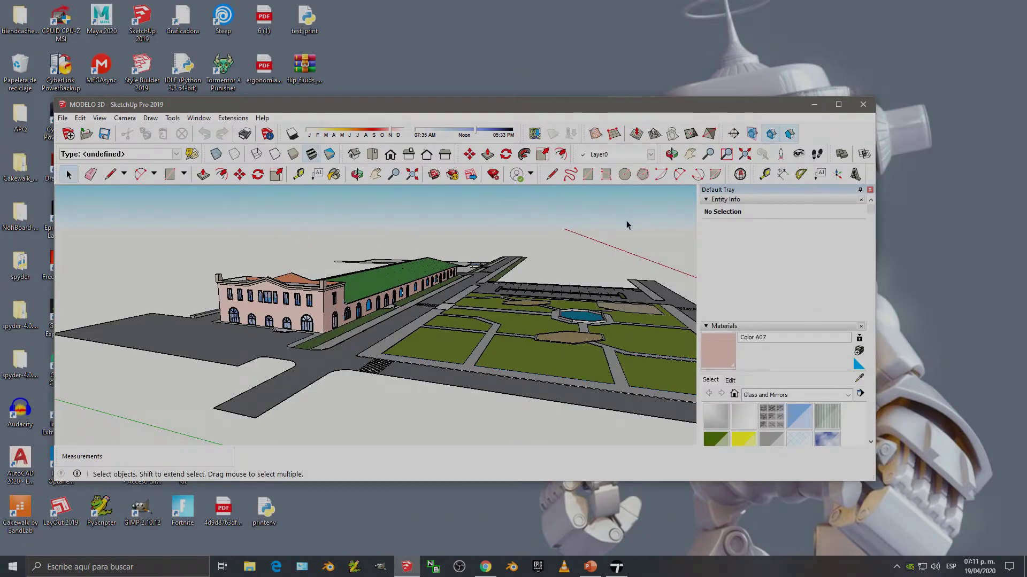
Step: Dismiss the extensions update notice and enable the Twinmotion 2020 toolbar
{"action": "left_click", "coordinate": [229, 118]}
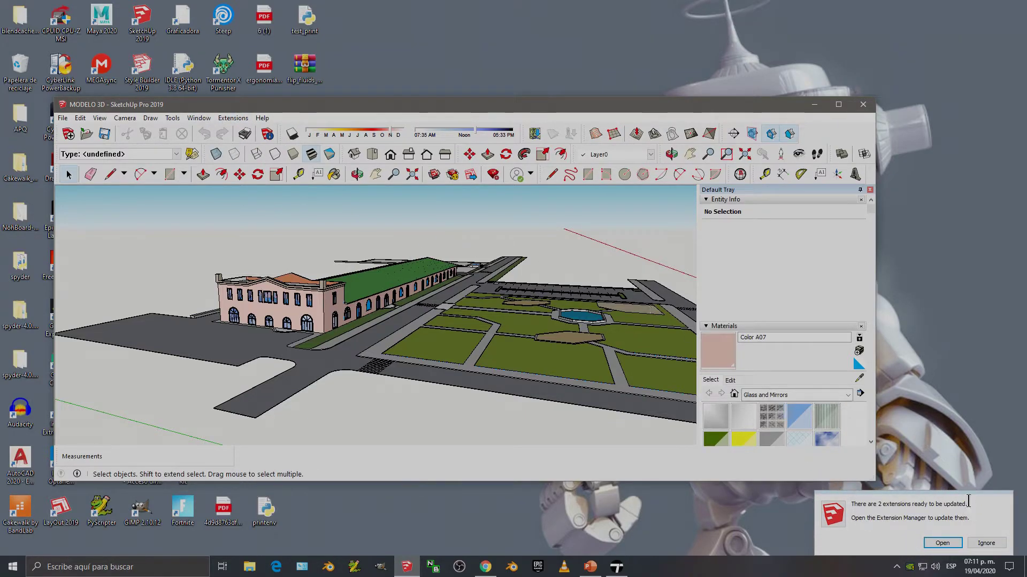
{"action": "left_click", "coordinate": [987, 543]}
{"action": "middle_click_drag", "start_coordinate": [571, 225], "coordinate": [540, 230]}
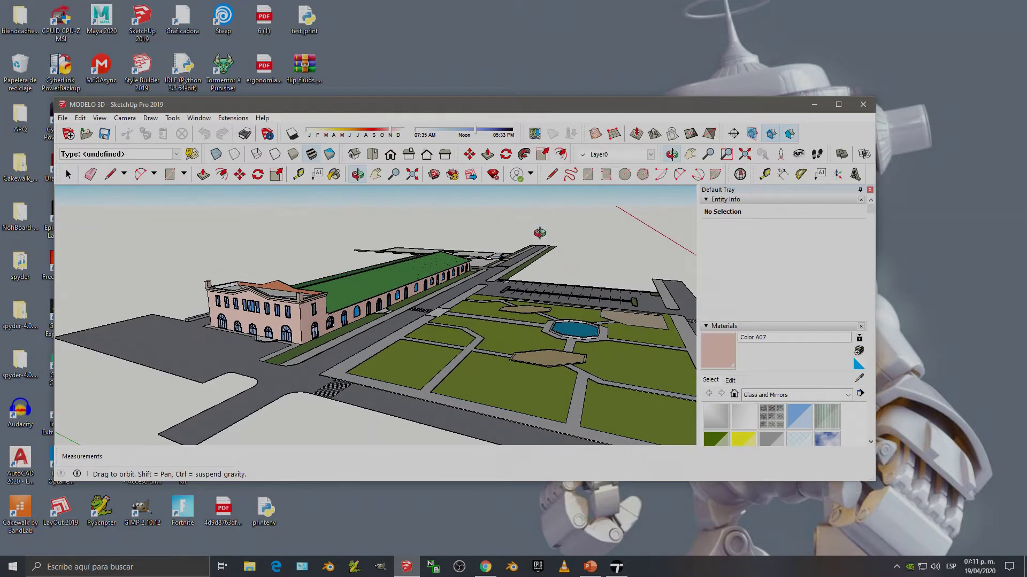
{"action": "right_click", "coordinate": [803, 139]}
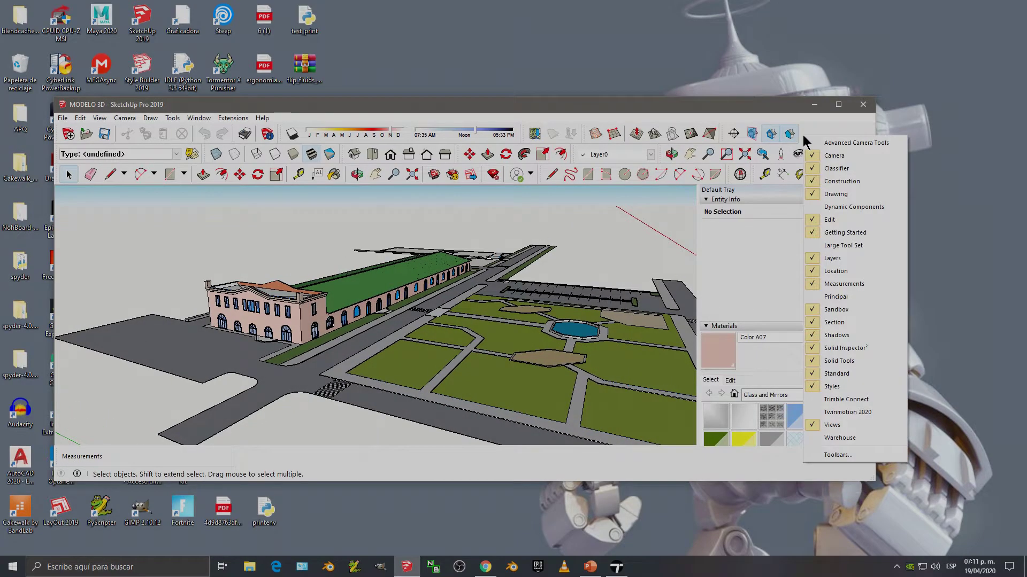
{"action": "left_click", "coordinate": [847, 413]}
Step: Link the SketchUp model into the existing Twinmotion project, agreeing to save it
{"action": "left_click_drag", "start_coordinate": [213, 233], "coordinate": [267, 219]}
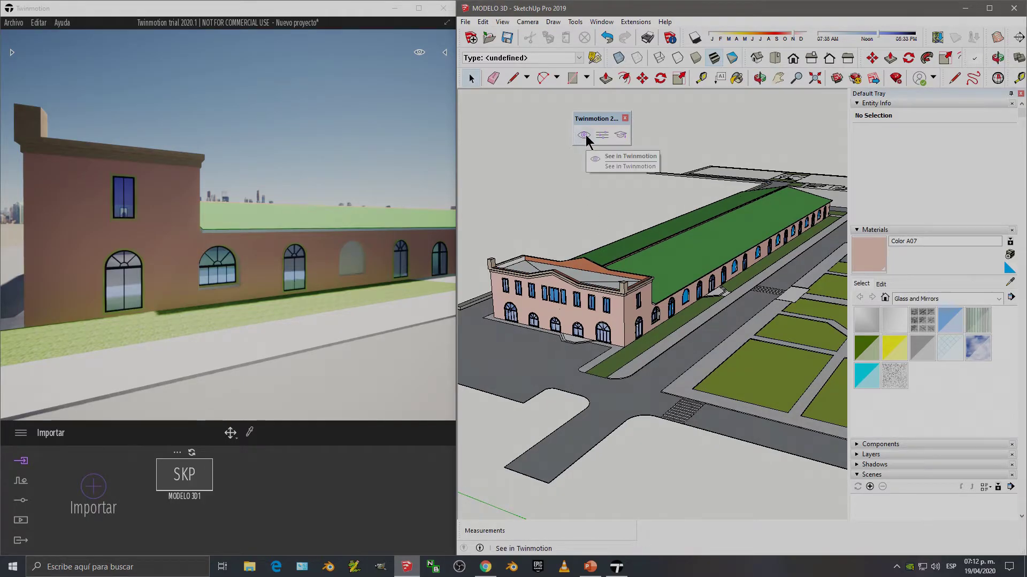
{"action": "left_click", "coordinate": [584, 136]}
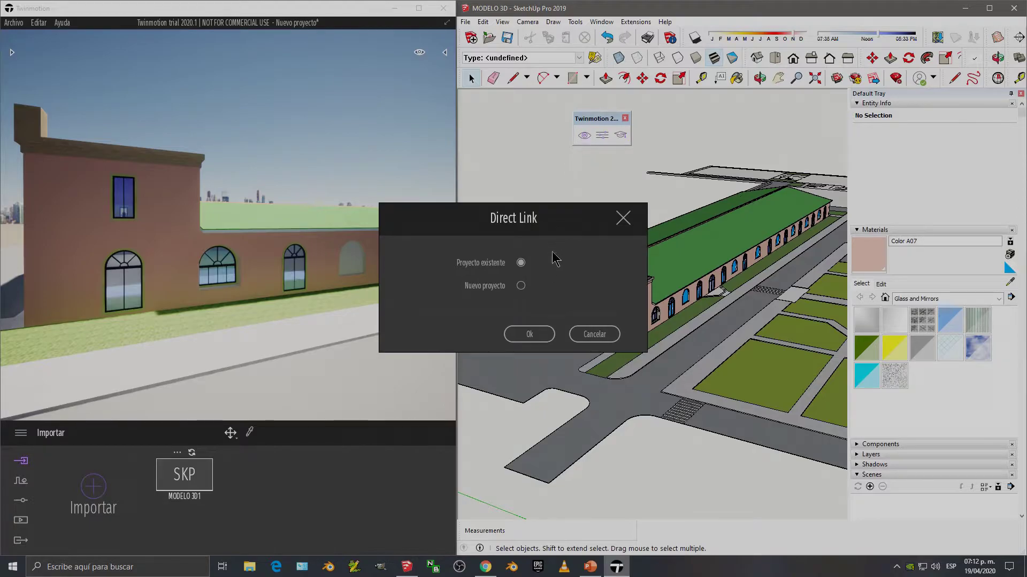
{"action": "left_click", "coordinate": [535, 341]}
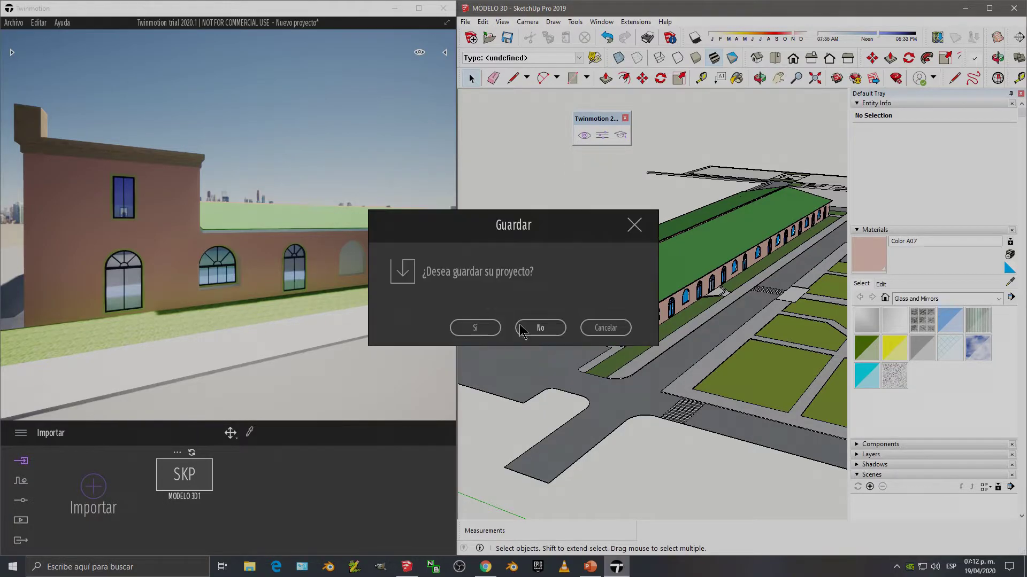
{"action": "left_click", "coordinate": [473, 328]}
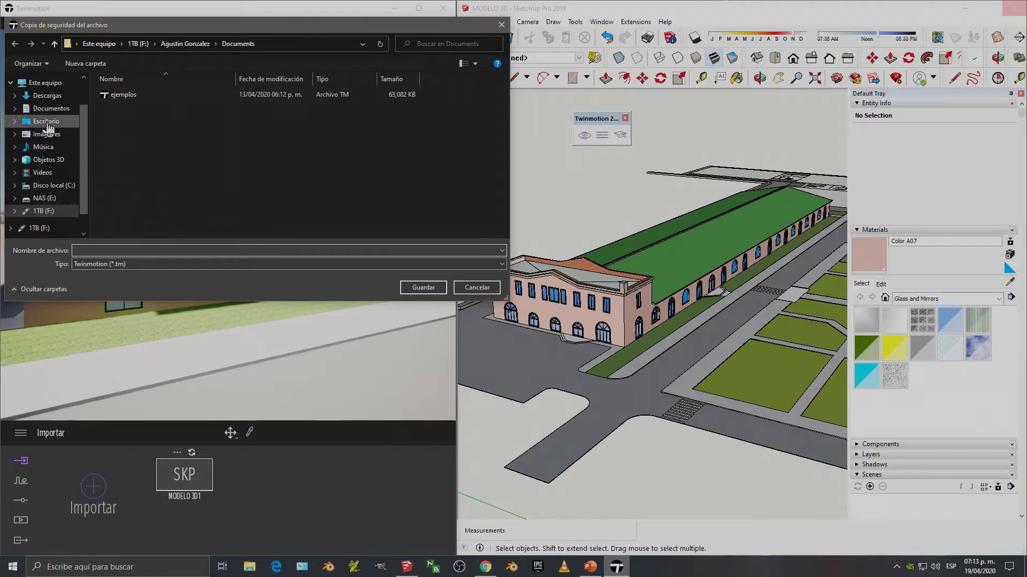
Step: Save the backup file as 'ejemplo' on the Desktop (Escritorio)
{"action": "left_click", "coordinate": [47, 121]}
{"action": "scroll", "coordinate": [154, 221], "scroll_direction": "down", "scroll_amount": 1}
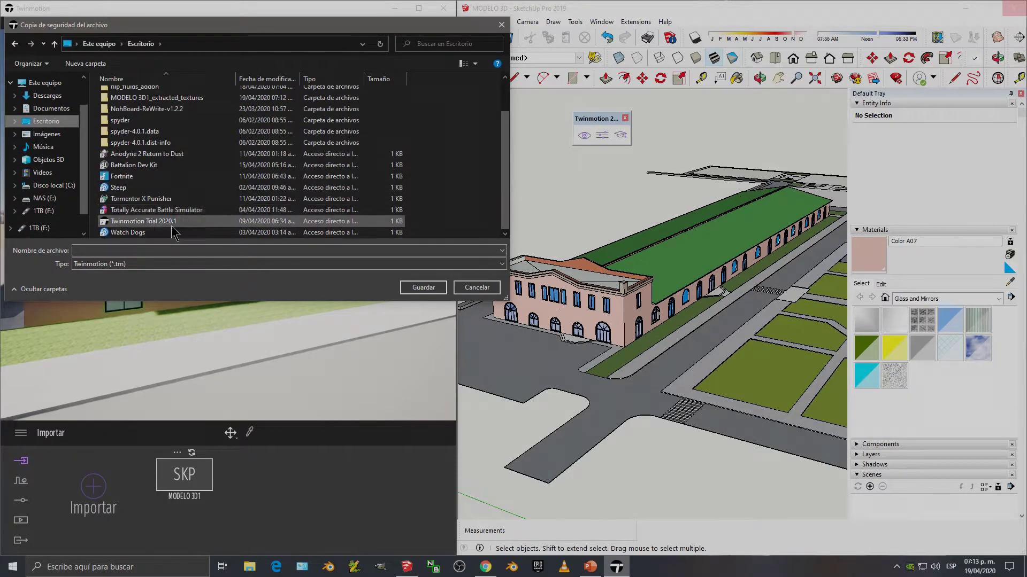
{"action": "left_click", "coordinate": [187, 251]}
{"action": "type", "text": "ej"}
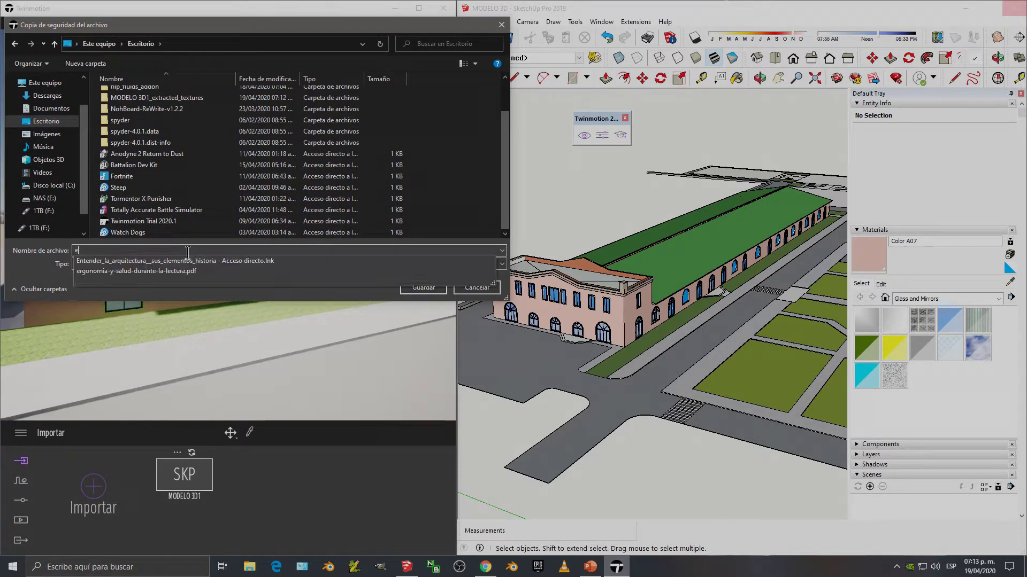
{"action": "type", "text": "emplo"}
{"action": "key", "text": "Return"}
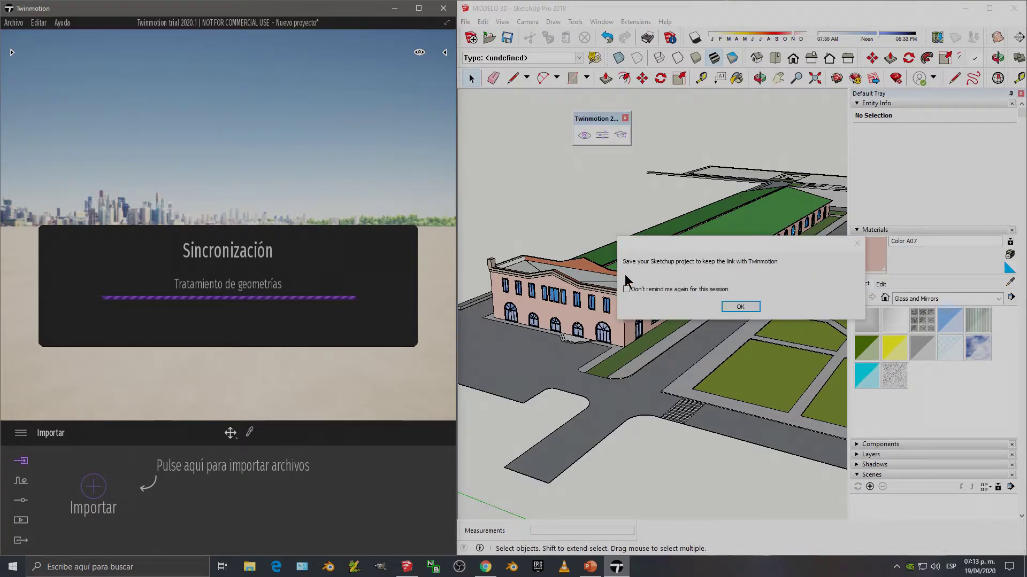
Step: Dismiss the save reminder, view the building facade in Twinmotion, and select the road surface
{"action": "left_click", "coordinate": [740, 306]}
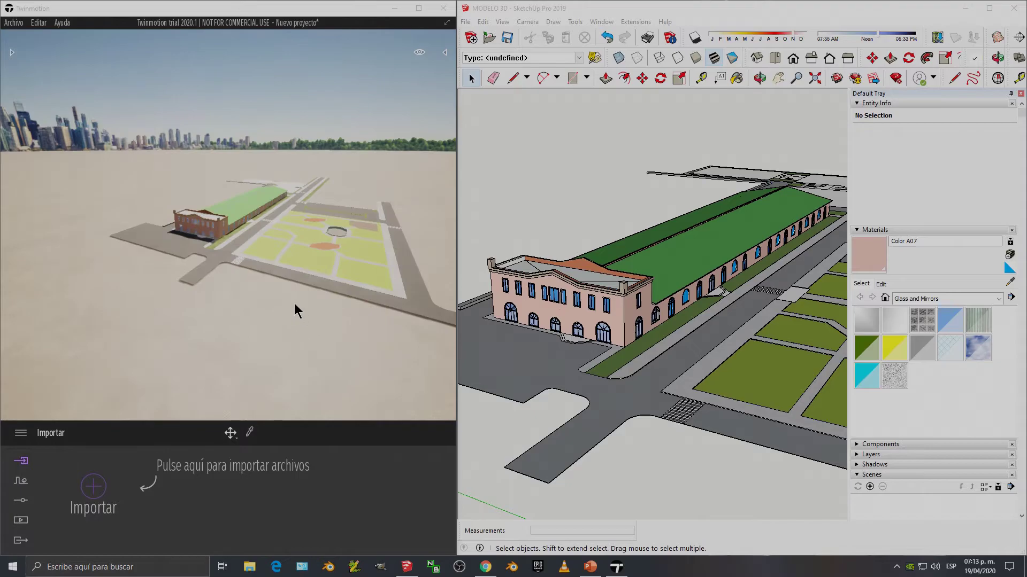
{"action": "left_click", "coordinate": [294, 304]}
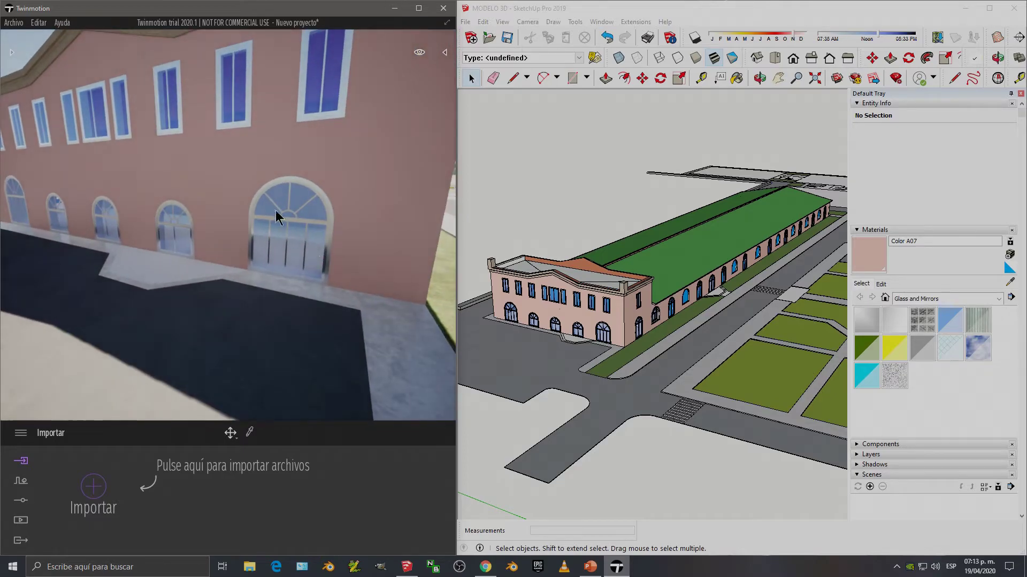
{"action": "scroll", "coordinate": [594, 168], "scroll_direction": "up", "scroll_amount": 1}
{"action": "left_click", "coordinate": [594, 168]}
{"action": "left_click", "coordinate": [587, 140]}
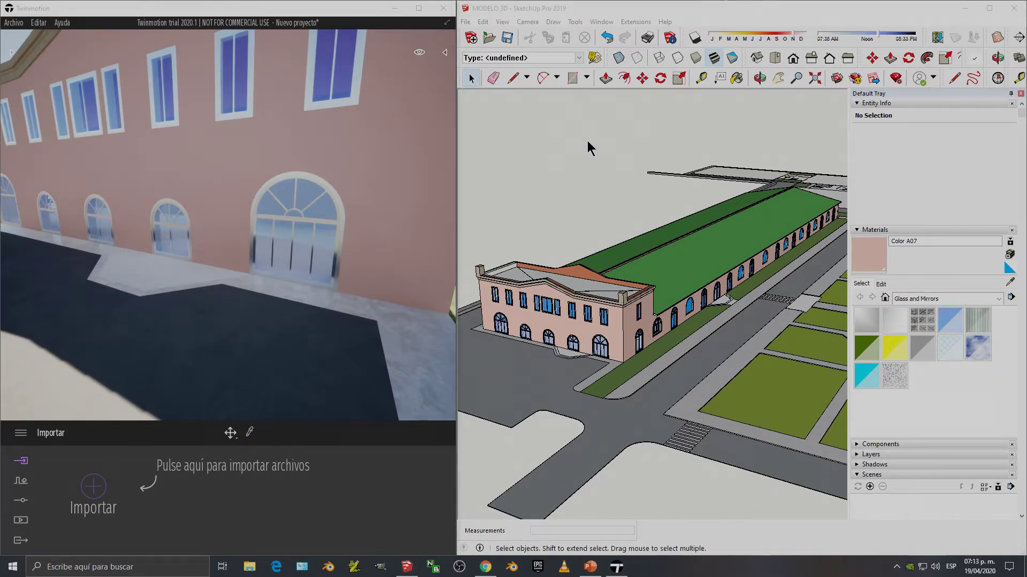
{"action": "left_click", "coordinate": [510, 302]}
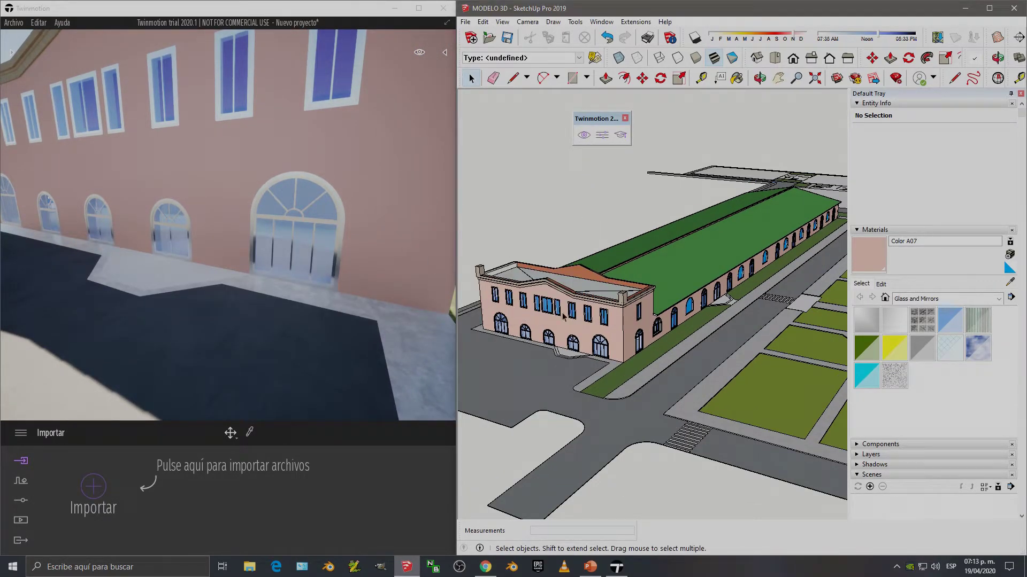
{"action": "left_click", "coordinate": [592, 455]}
Step: Push/pull the road surface up 0.40 m
{"action": "key", "text": "p"}
{"action": "left_click_drag", "start_coordinate": [591, 443], "coordinate": [591, 439]}
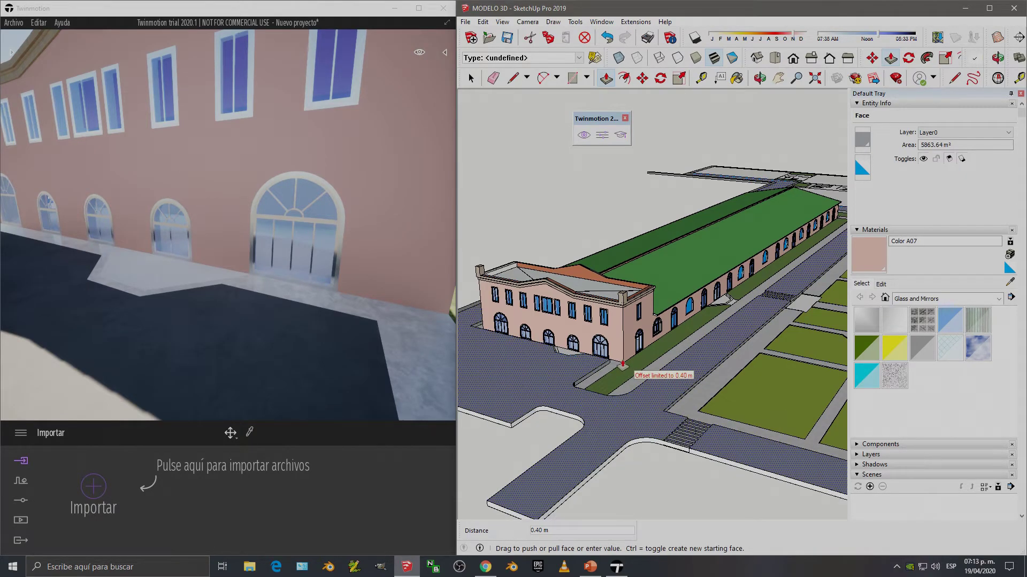
{"action": "left_click", "coordinate": [623, 365]}
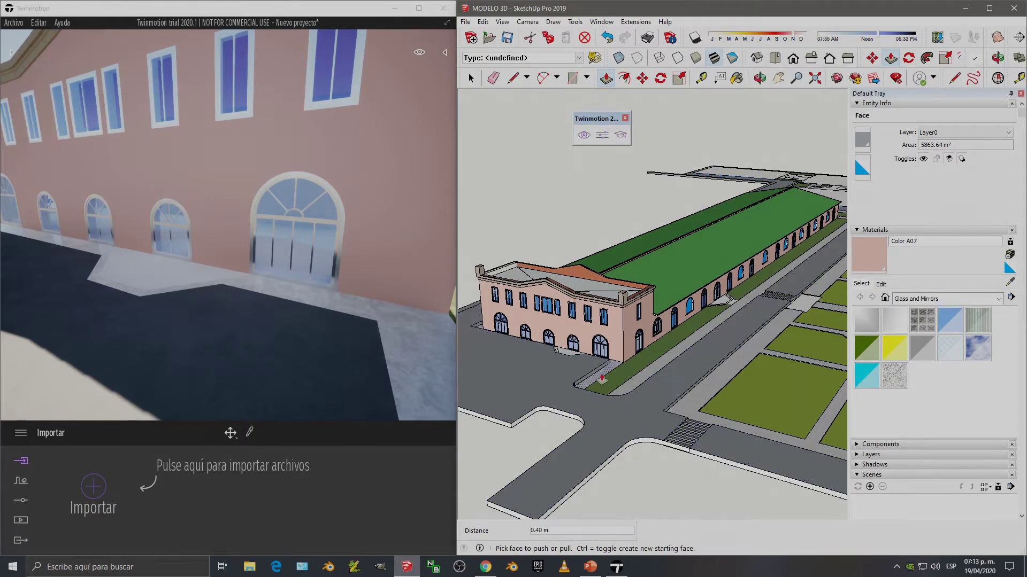
Step: Resync to Twinmotion and inspect the raised ground along the facade
{"action": "left_click", "coordinate": [584, 135]}
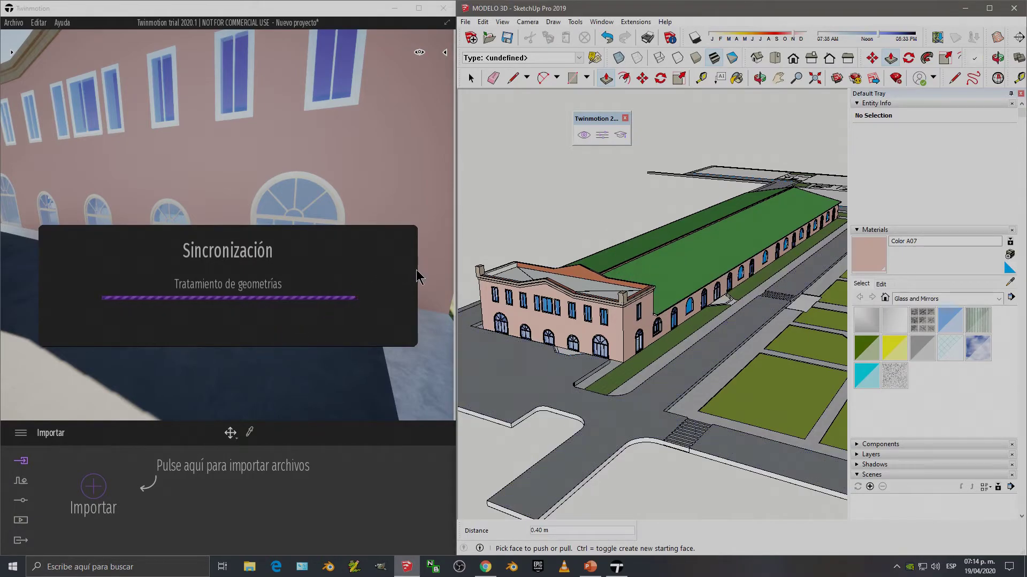
{"action": "left_click_drag", "start_coordinate": [234, 342], "coordinate": [321, 299]}
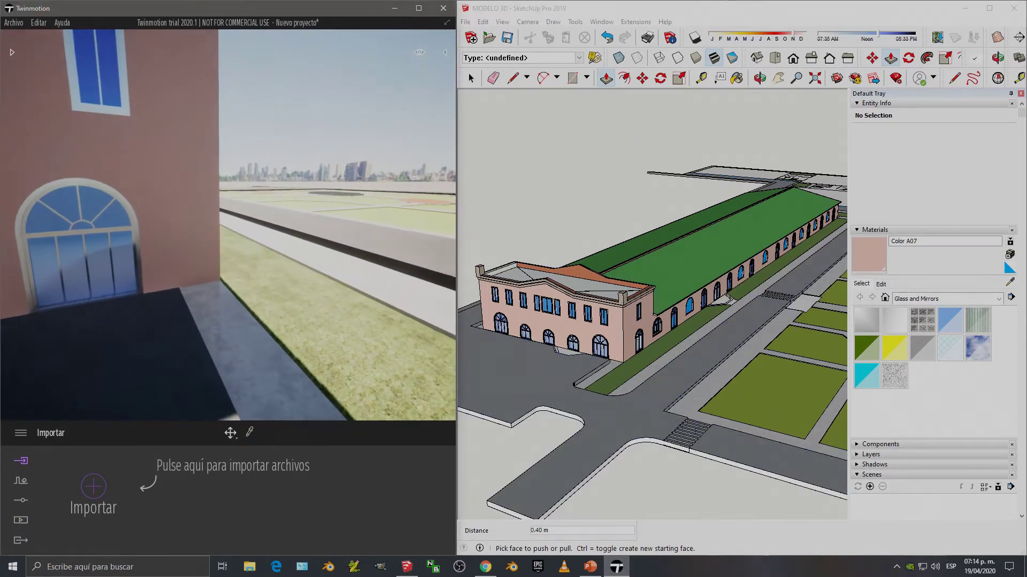
{"action": "scroll", "coordinate": [228, 225], "scroll_direction": "down", "scroll_amount": 5}
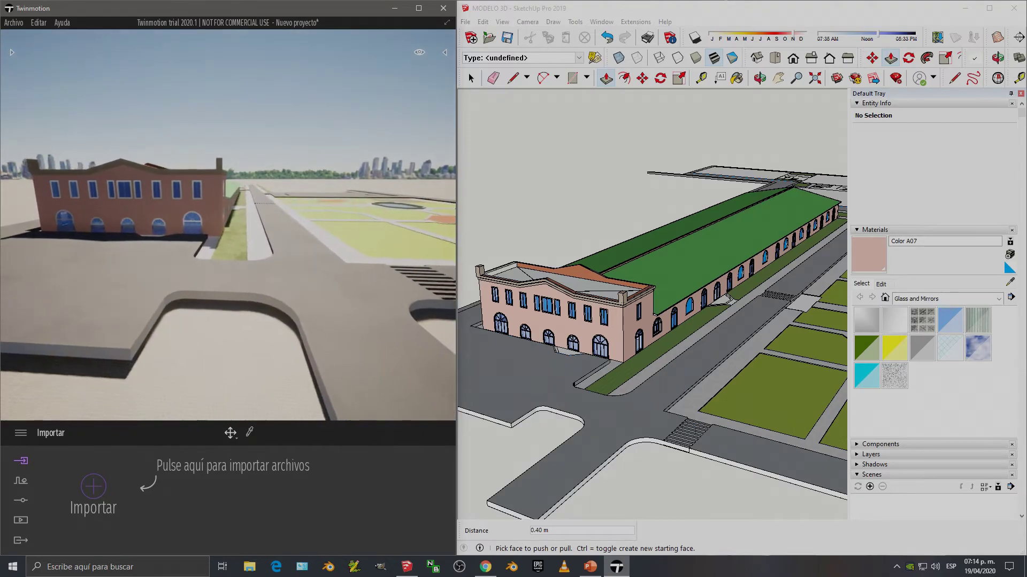
{"action": "scroll", "coordinate": [227, 224], "scroll_direction": "up", "scroll_amount": 5}
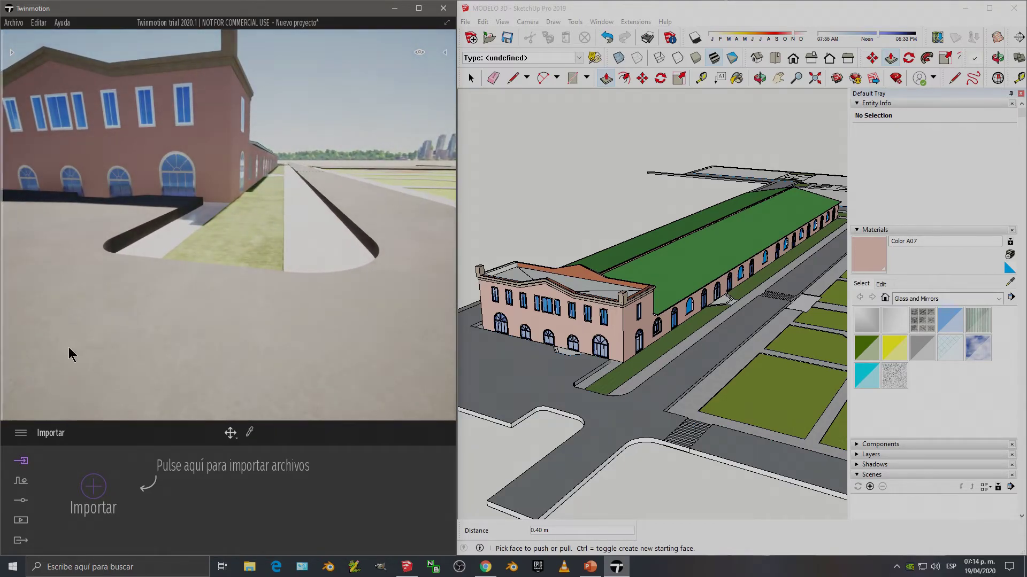
{"action": "scroll", "coordinate": [68, 348], "scroll_direction": "up", "scroll_amount": 2}
Step: Undo the 0.40 m road raise and resync Twinmotion, turning off save reminders
{"action": "middle_click_drag", "start_coordinate": [508, 379], "coordinate": [526, 381]}
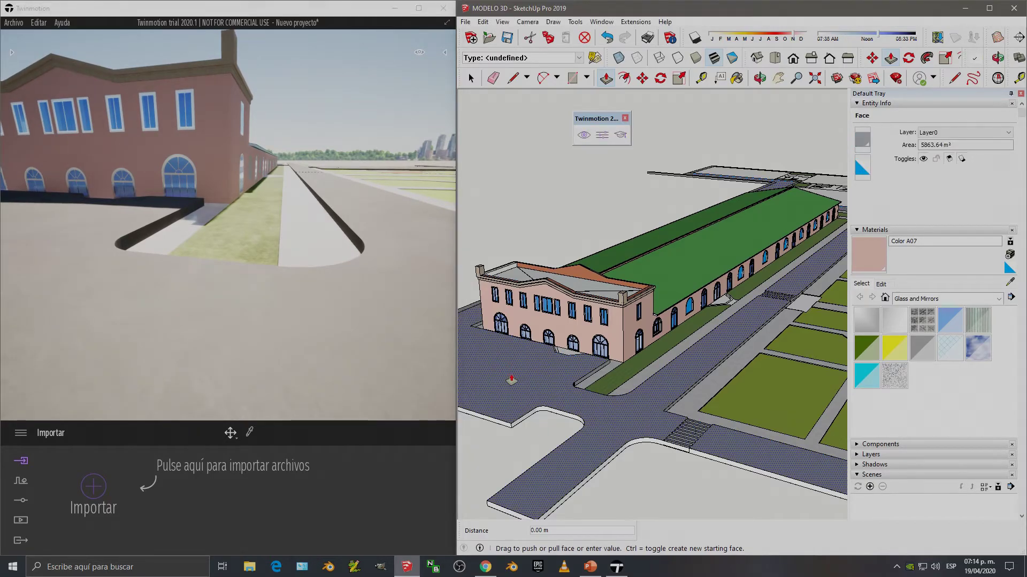
{"action": "key", "text": "ctrl+z"}
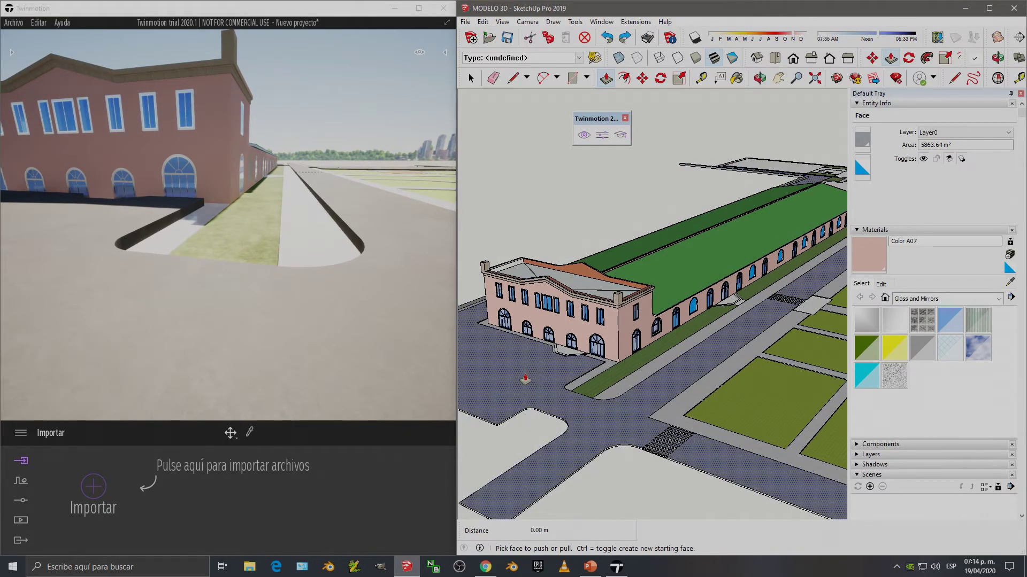
{"action": "key", "text": "ctrl+z"}
{"action": "left_click", "coordinate": [592, 138]}
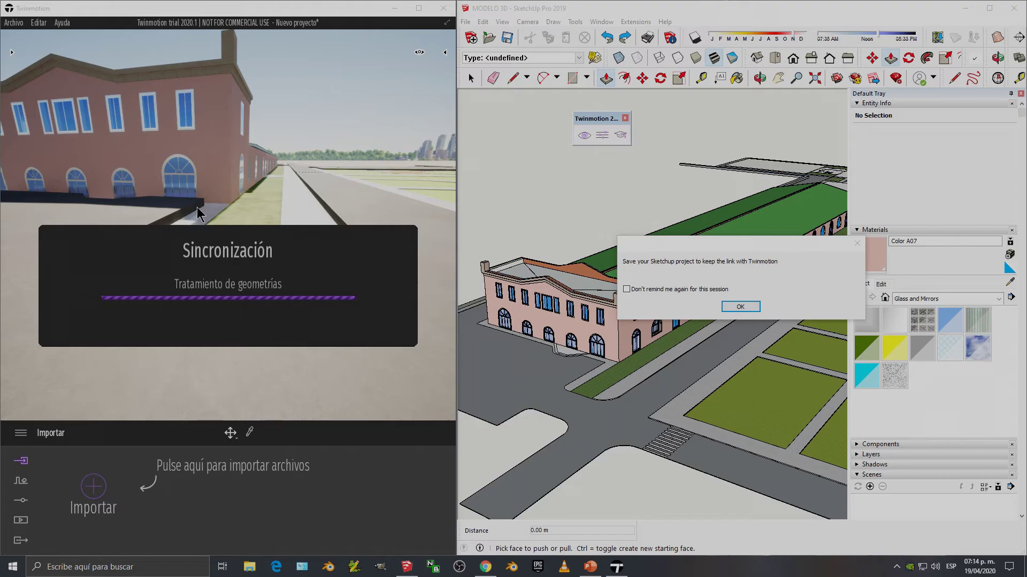
{"action": "left_click", "coordinate": [674, 290]}
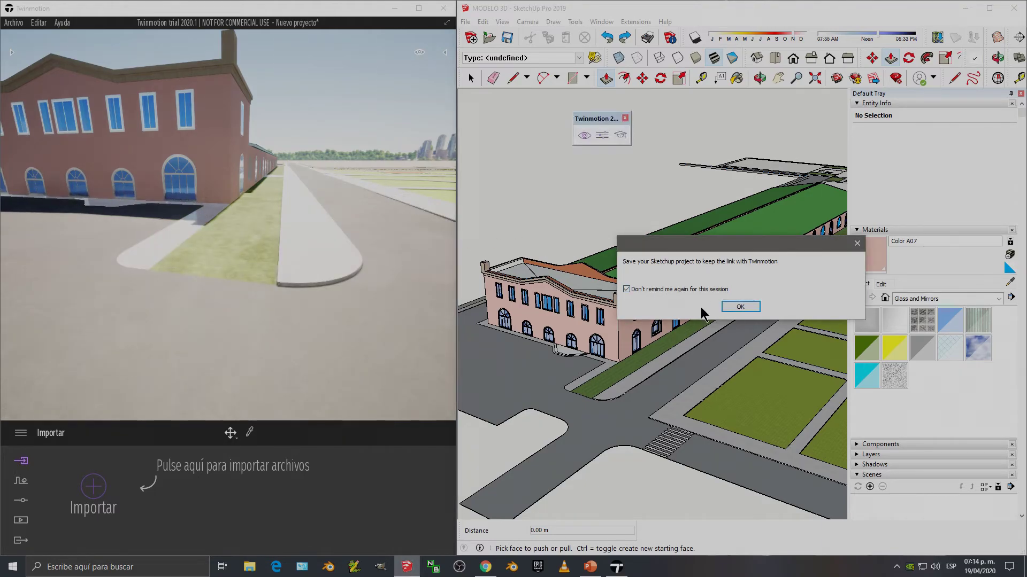
{"action": "left_click", "coordinate": [733, 308]}
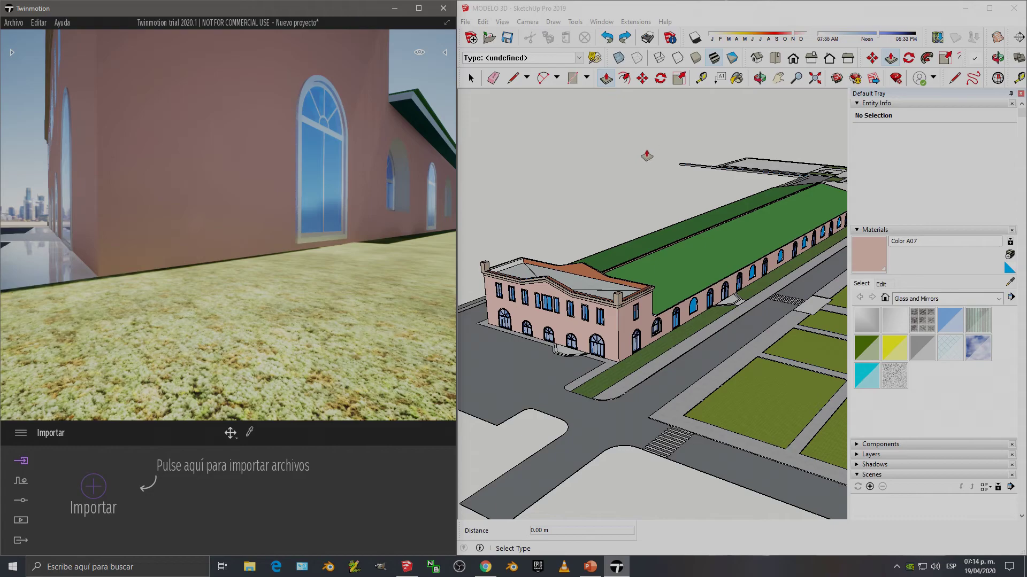
Step: Close SketchUp and Twinmotion without saving
{"action": "left_click", "coordinate": [1022, 9]}
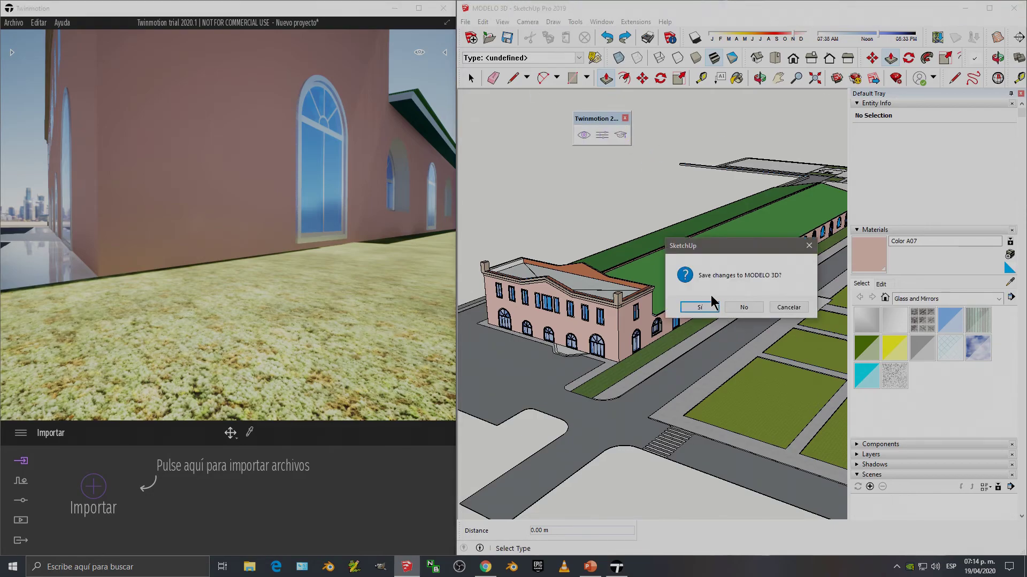
{"action": "left_click", "coordinate": [744, 308]}
{"action": "left_click", "coordinate": [443, 8]}
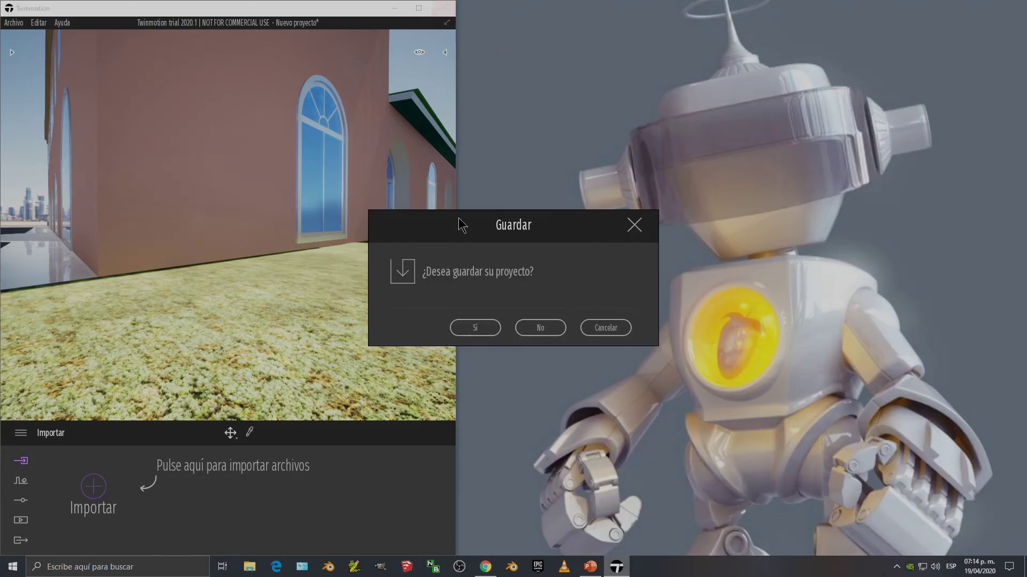
{"action": "left_click", "coordinate": [541, 328]}
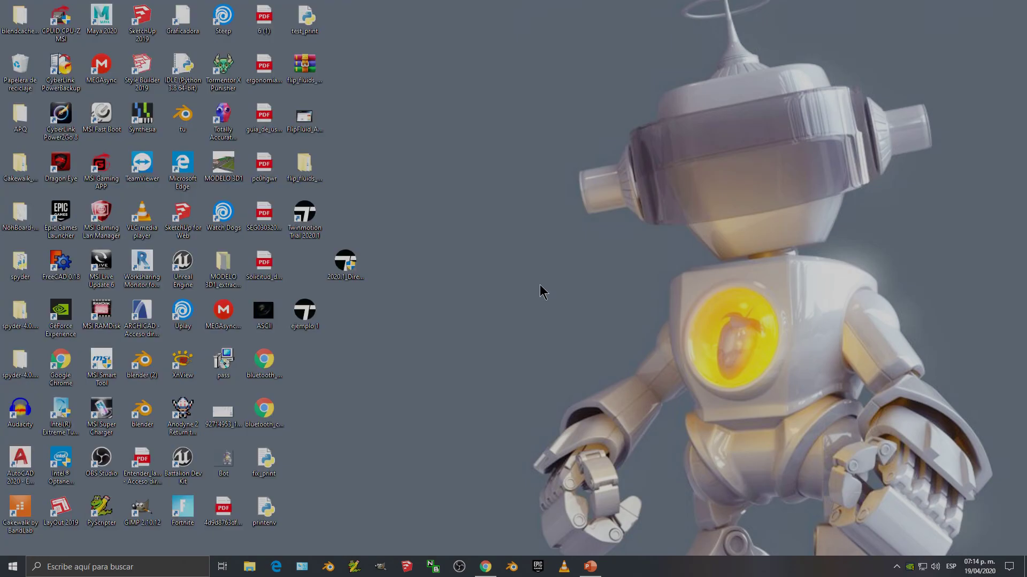